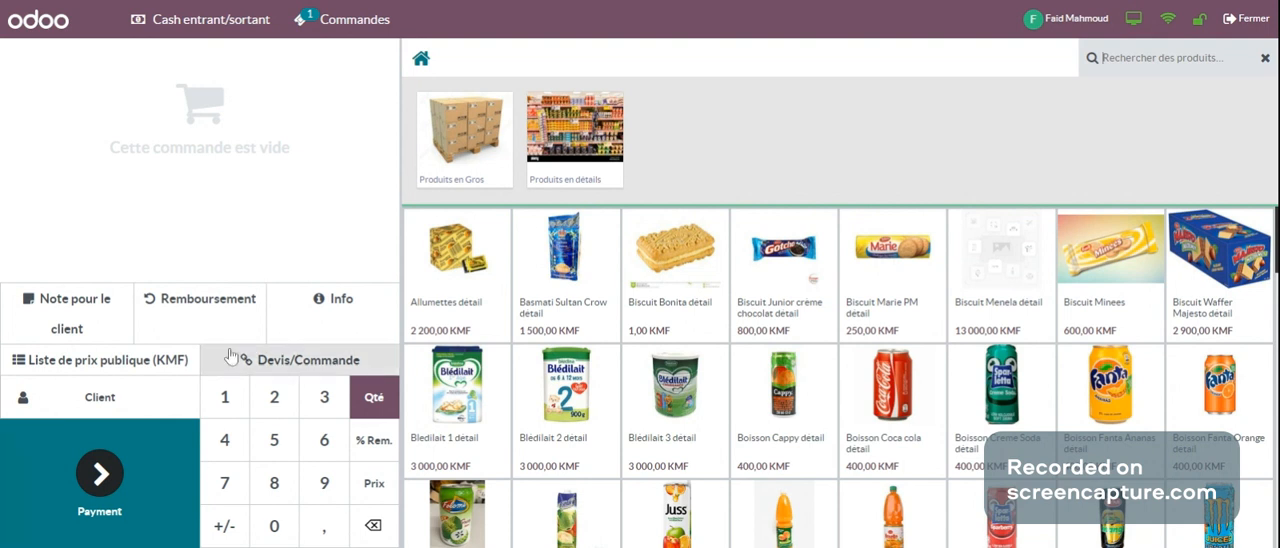
# Step: Open the list of existing quotations and orders and examine the orders with their clients, totals and statuses
pyautogui.click(308, 372)
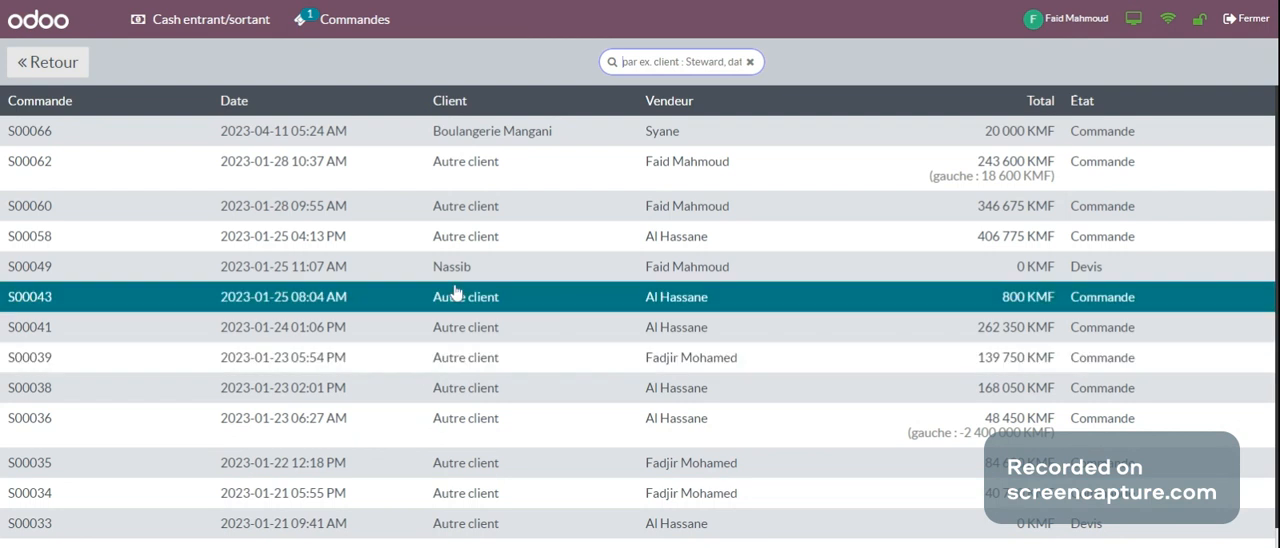
pyautogui.scroll(-1, 455, 291)
pyautogui.scroll(1, 455, 291)
pyautogui.click(645, 205)
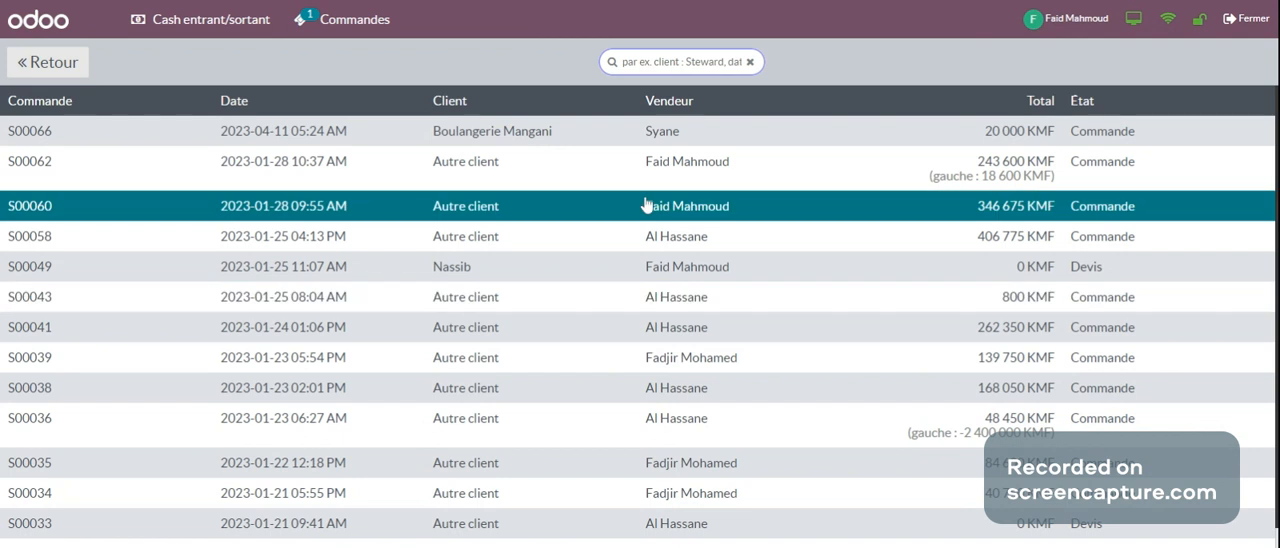
pyautogui.click(657, 177)
pyautogui.click(657, 177)
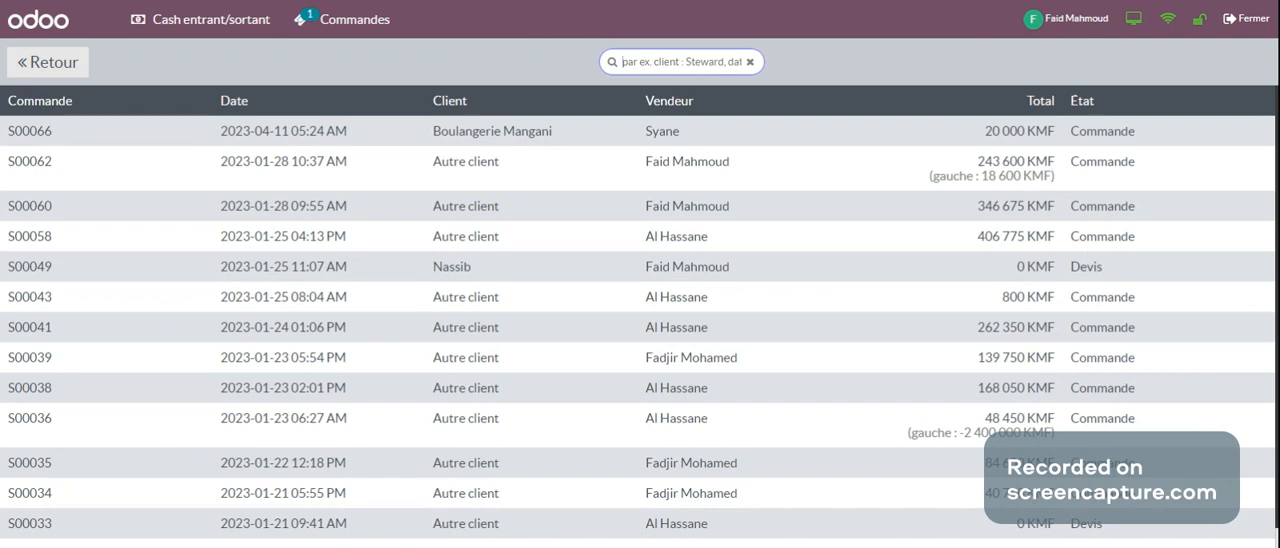
pyautogui.click(17, 197)
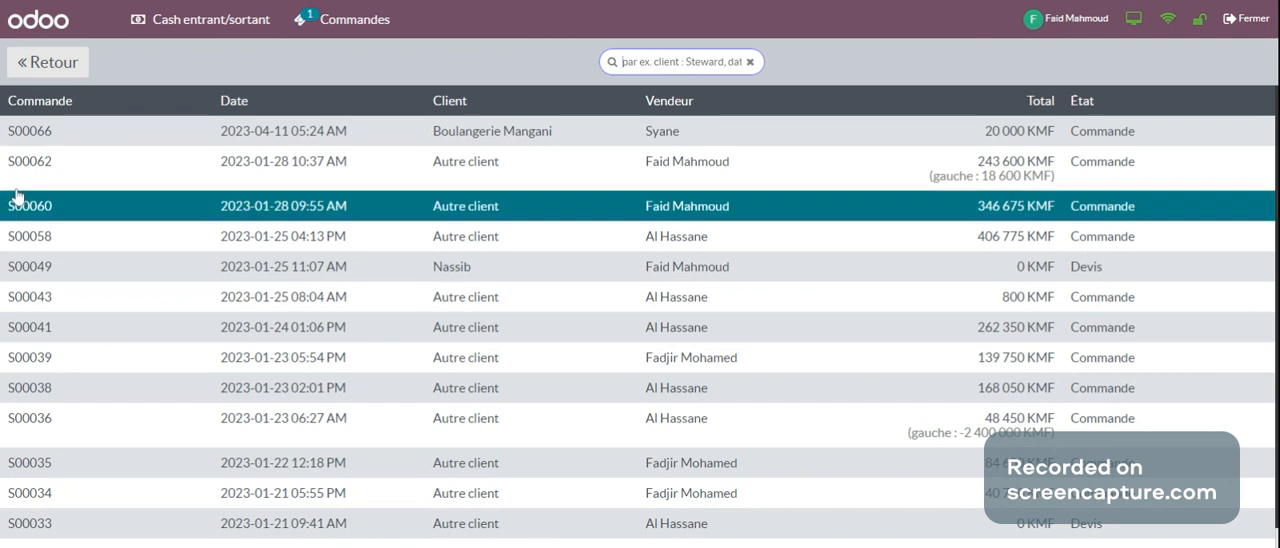
pyautogui.click(5, 143)
pyautogui.click(37, 163)
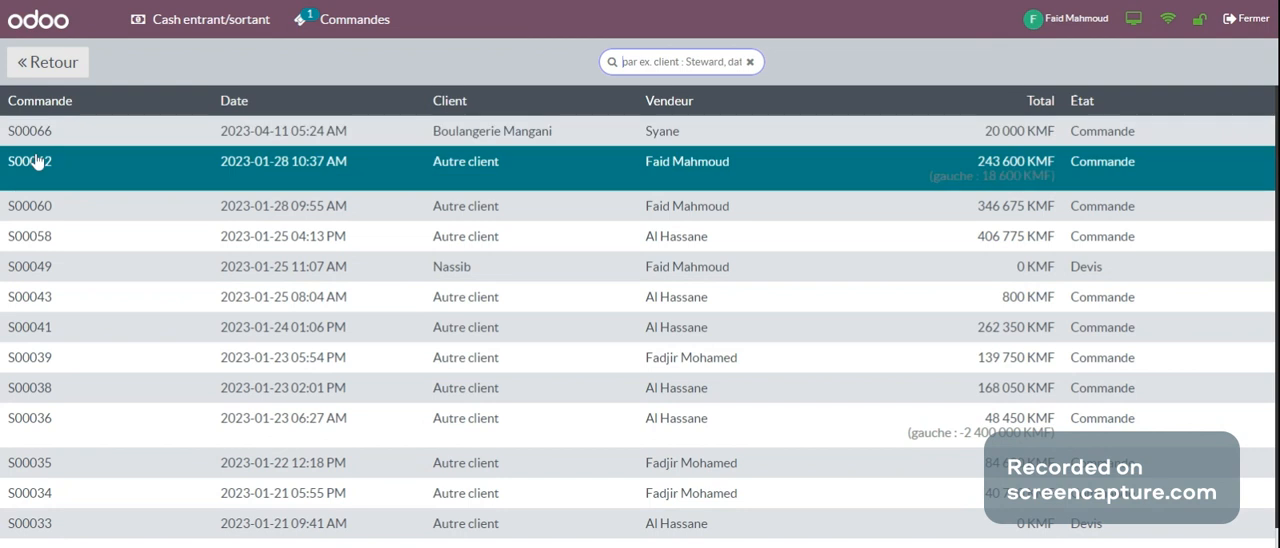
pyautogui.click(37, 163)
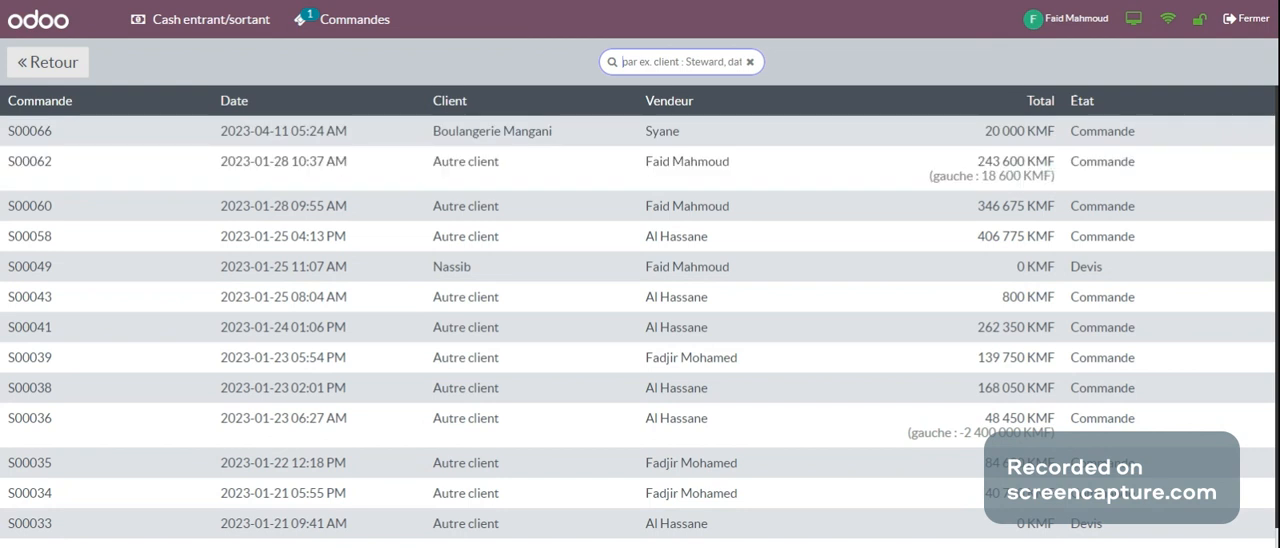
pyautogui.write('s')
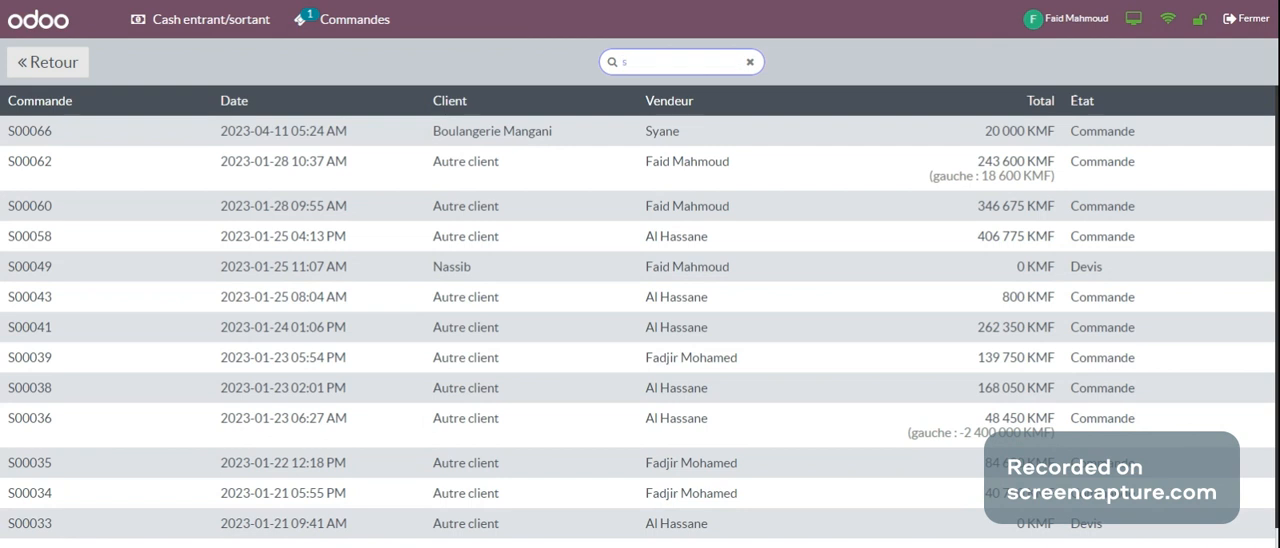
pyautogui.write('00')
pyautogui.press('BackSpace')
pyautogui.press('BackSpace')
pyautogui.press('BackSpace')
pyautogui.write('S00033')
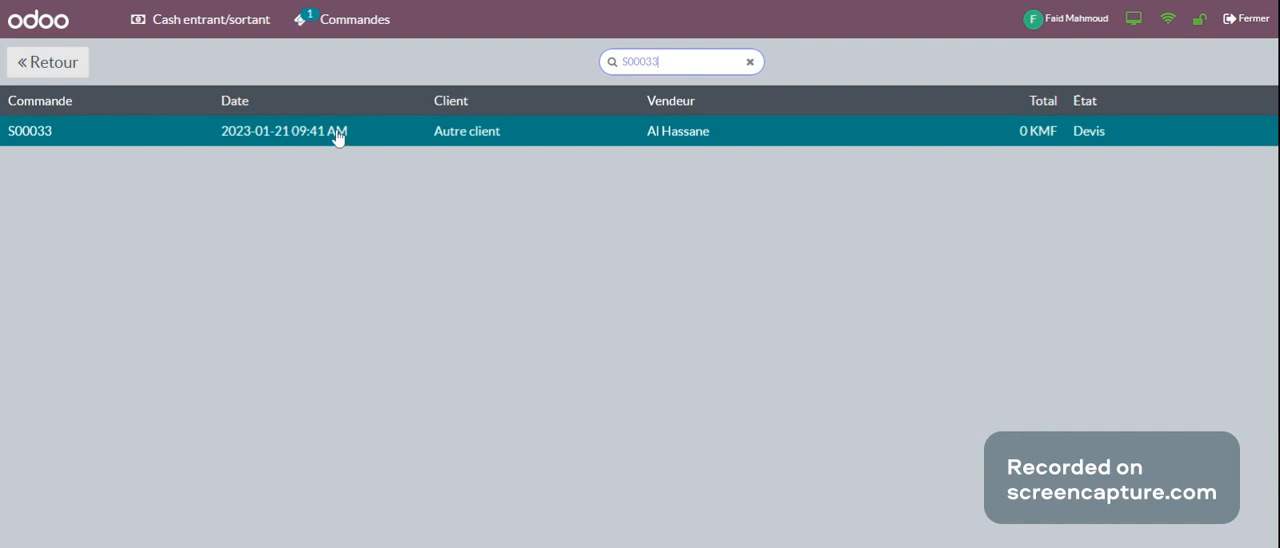
pyautogui.click(749, 63)
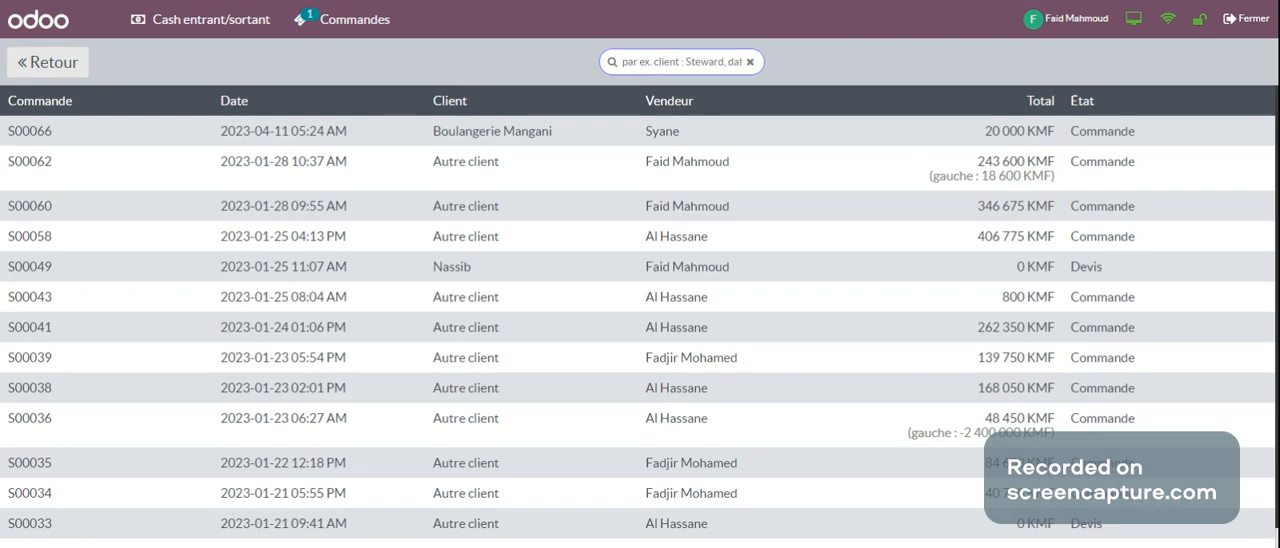
pyautogui.write('S')
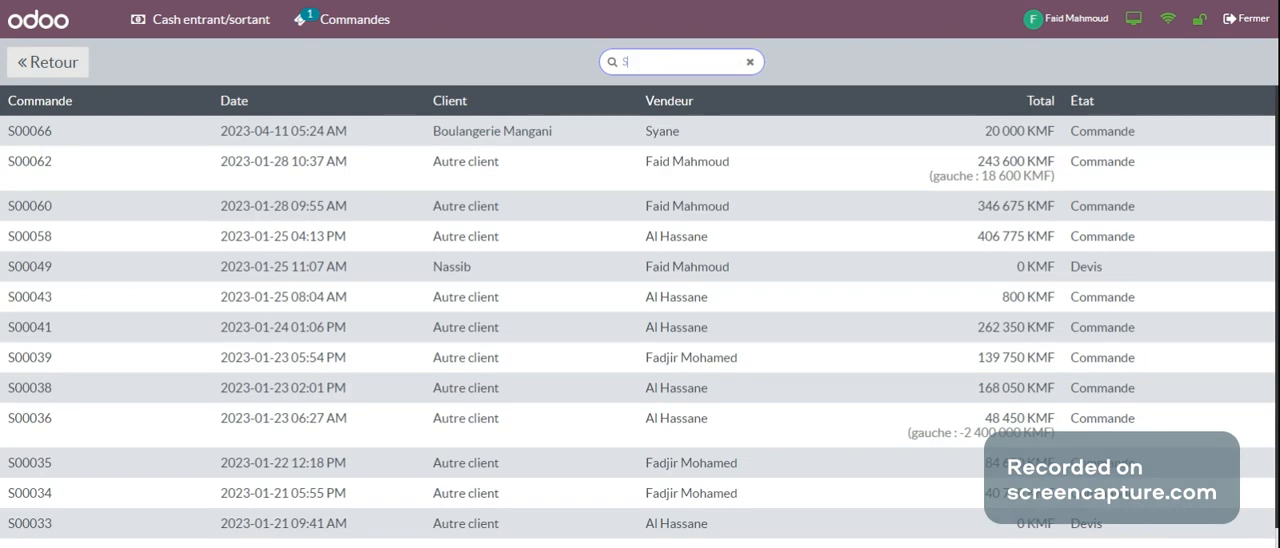
pyautogui.write('00038')
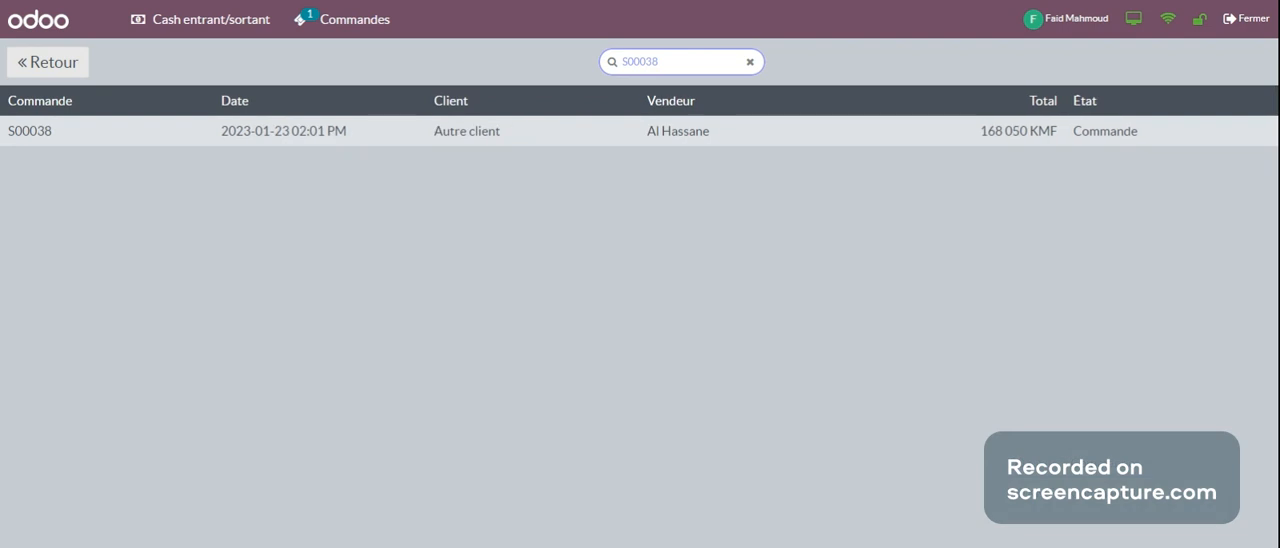
pyautogui.click(188, 143)
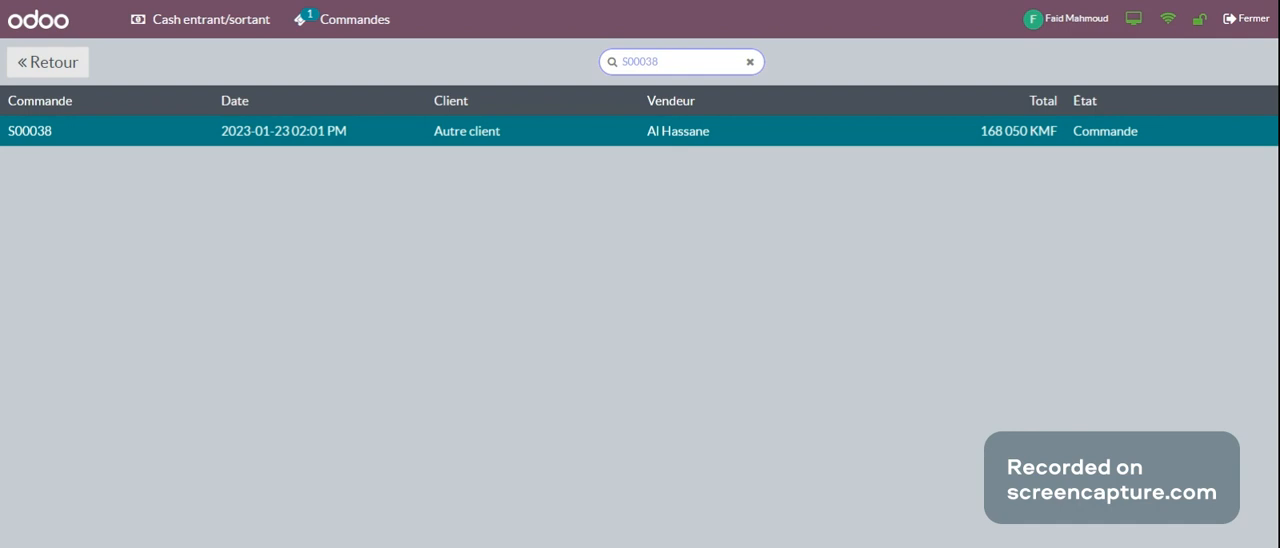
pyautogui.click(393, 137)
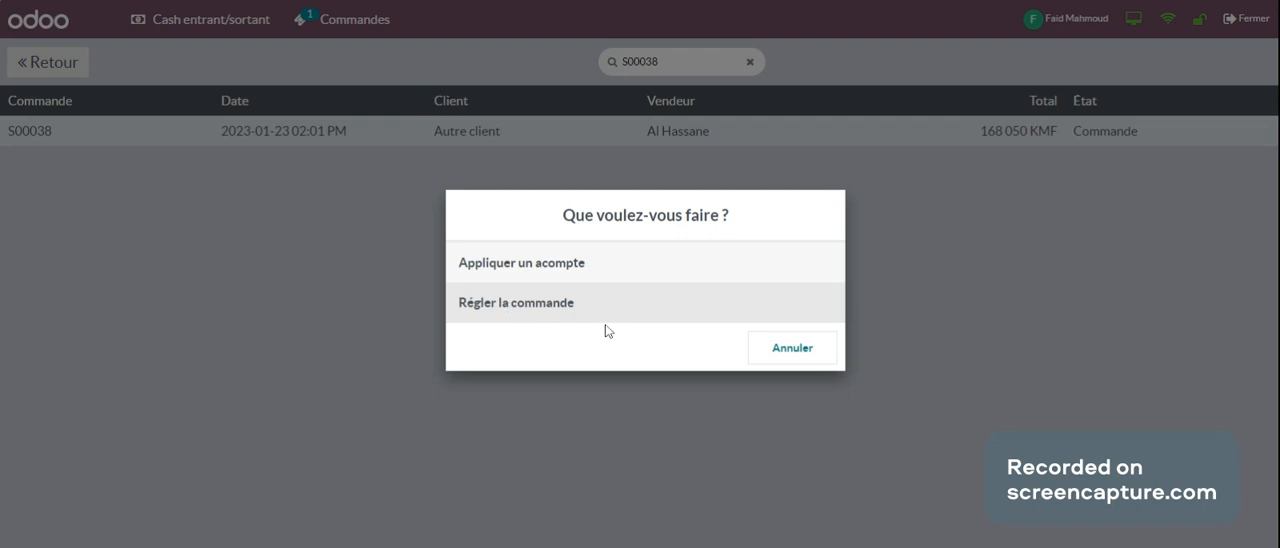
pyautogui.click(512, 314)
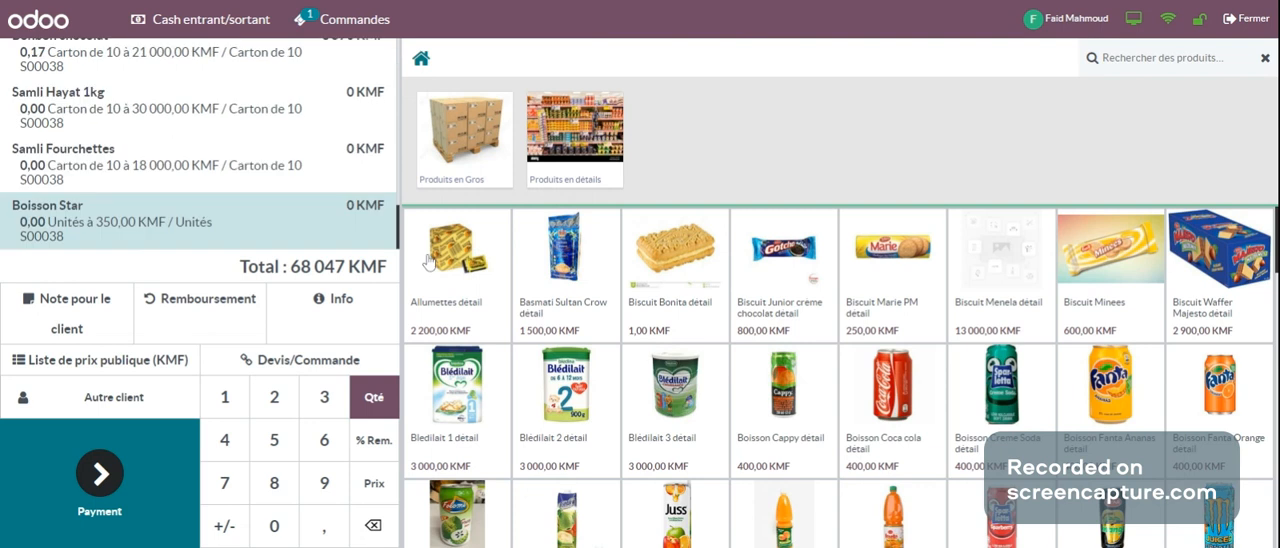
# Step: Review the product lines, quantities and prices of the loaded order in the cart
pyautogui.scroll(10, 284, 84)
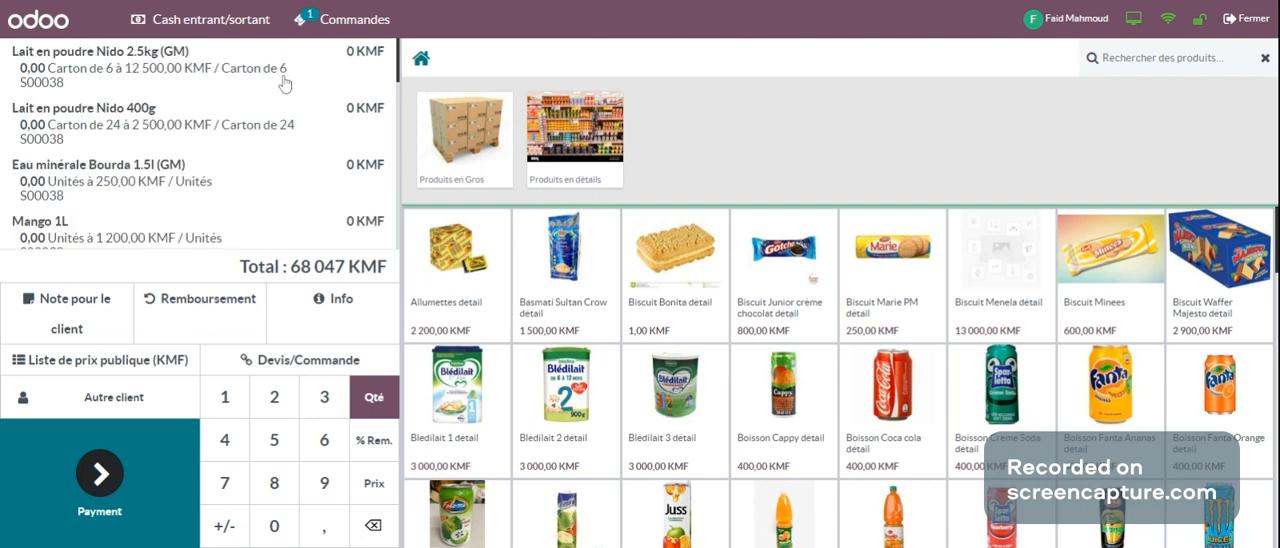
pyautogui.scroll(-1, 284, 84)
pyautogui.scroll(-5, 284, 84)
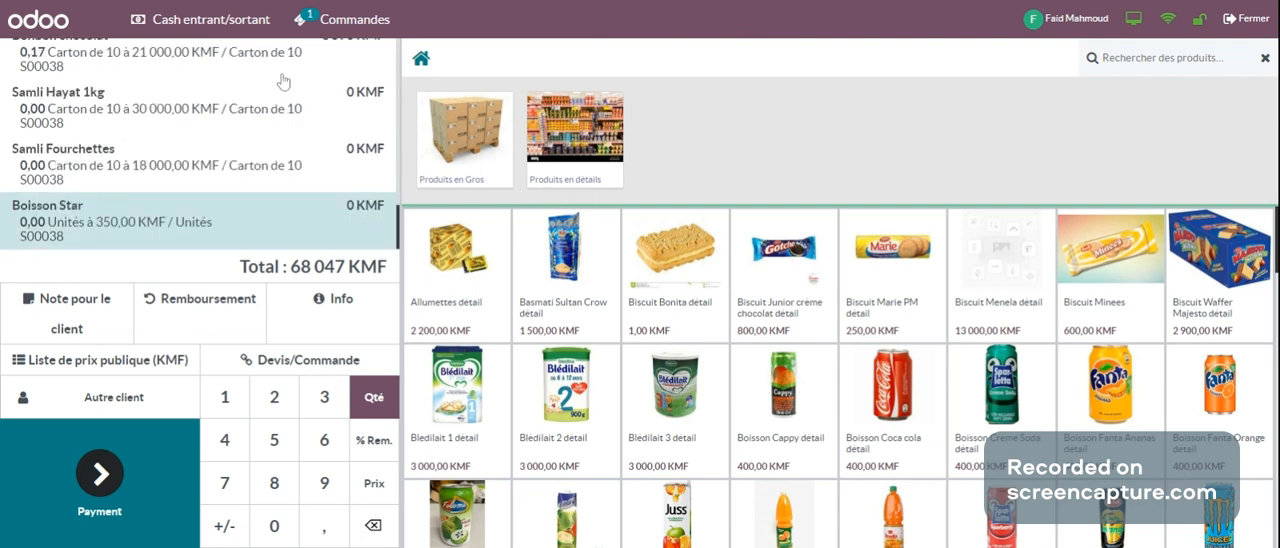
pyautogui.scroll(3, 195, 164)
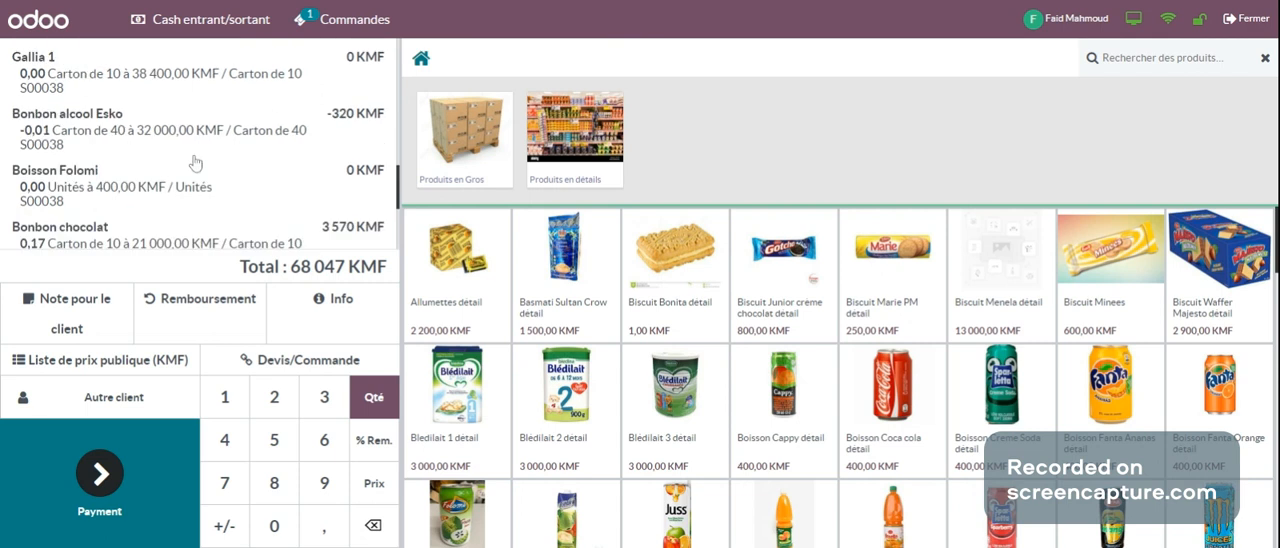
pyautogui.scroll(-1, 195, 164)
pyautogui.scroll(5, 195, 164)
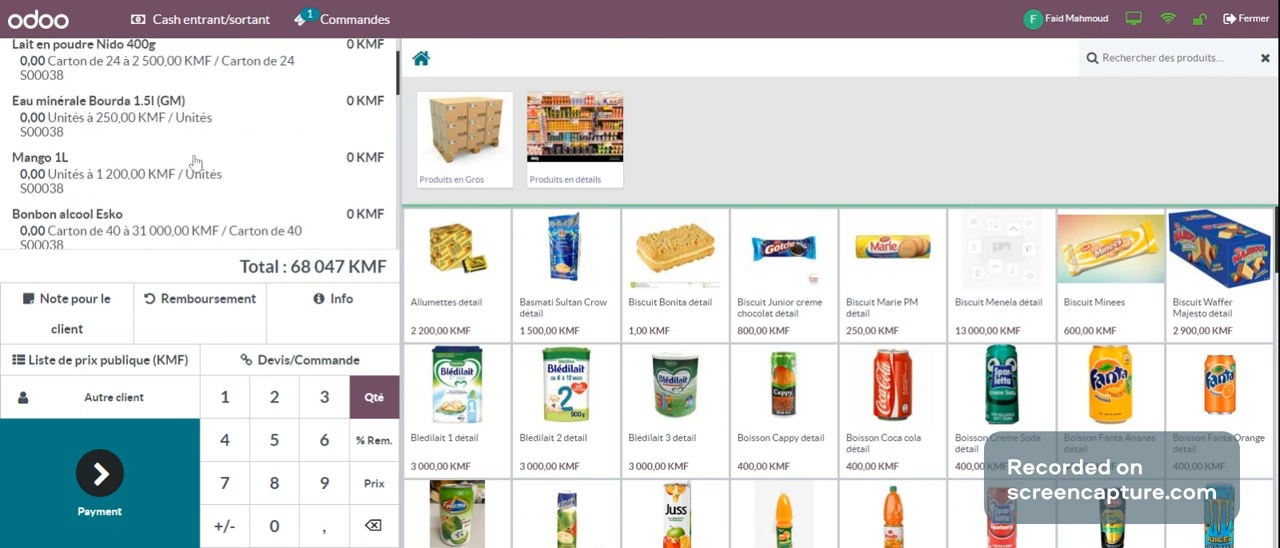
pyautogui.scroll(-10, 195, 163)
pyautogui.scroll(10, 195, 163)
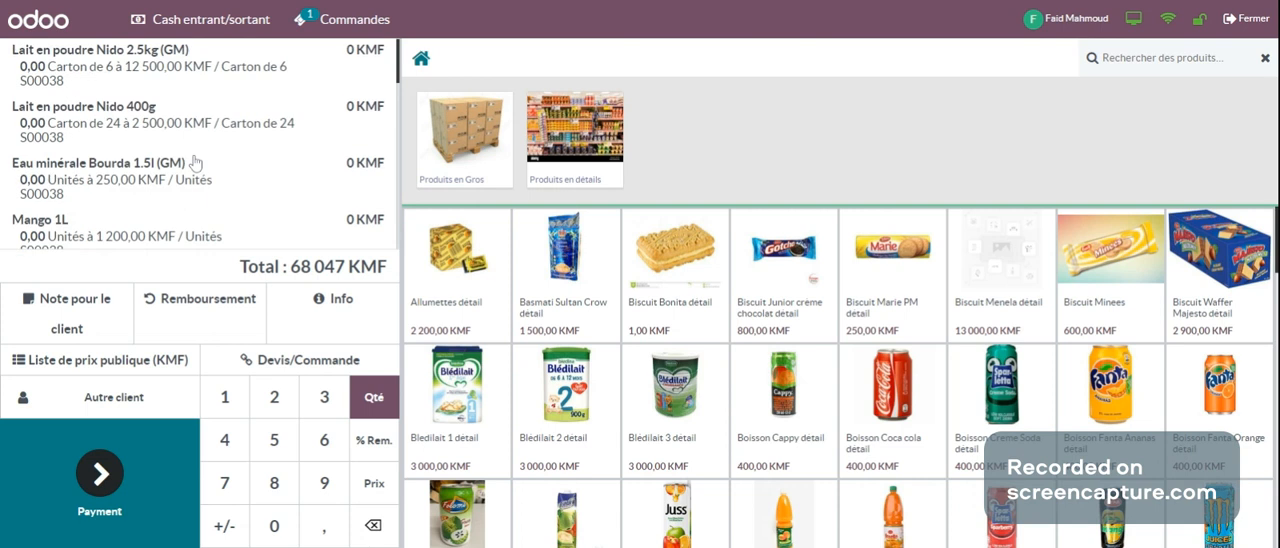
pyautogui.scroll(-10, 195, 163)
pyautogui.scroll(8, 195, 163)
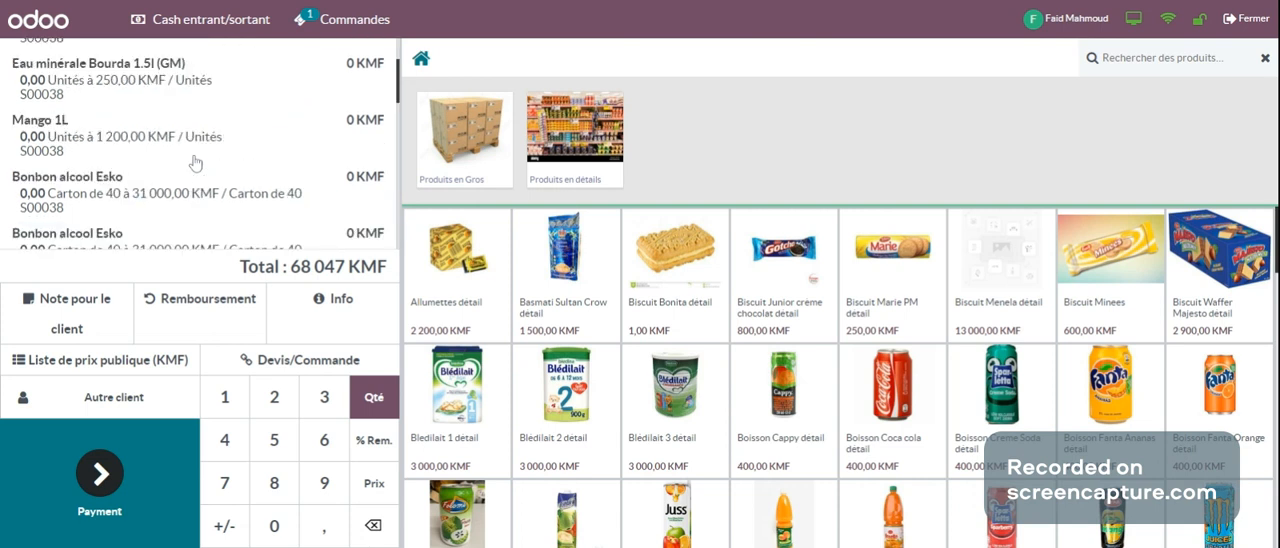
pyautogui.scroll(2, 195, 163)
pyautogui.scroll(-3, 195, 163)
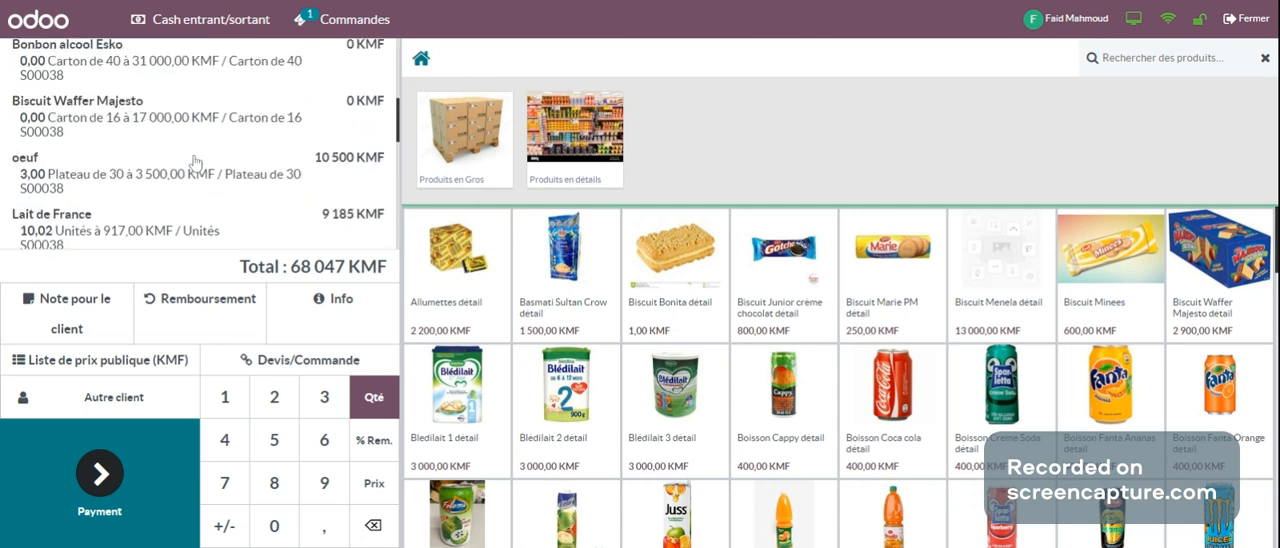
pyautogui.scroll(-10, 195, 163)
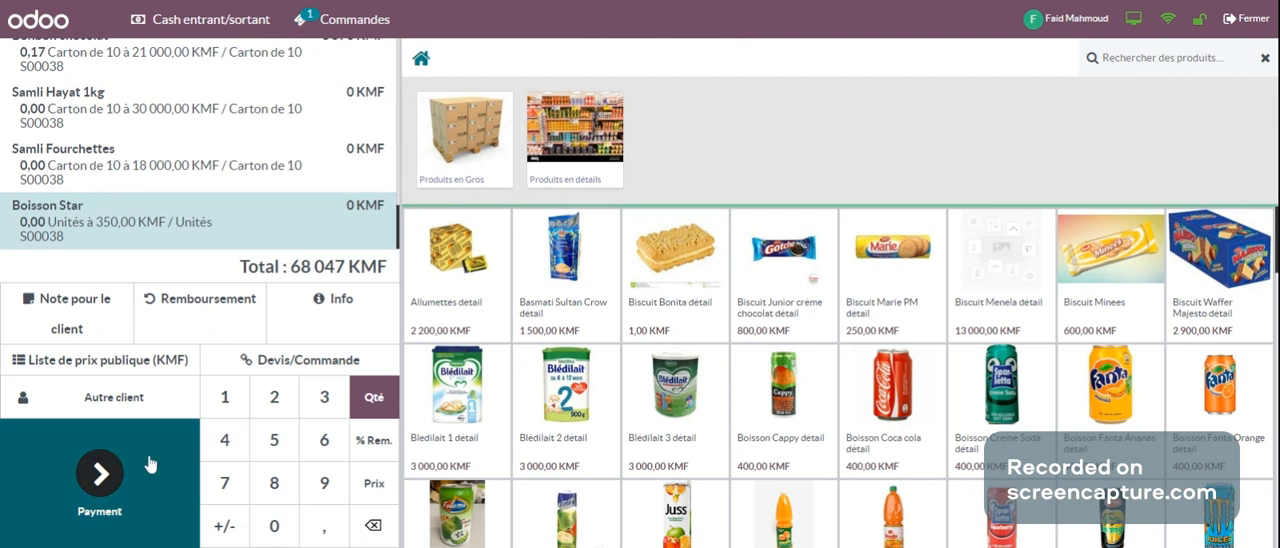
# Step: Pay the order in cash (Espèces) with an invoice (Facture) and validate the payment
pyautogui.click(101, 476)
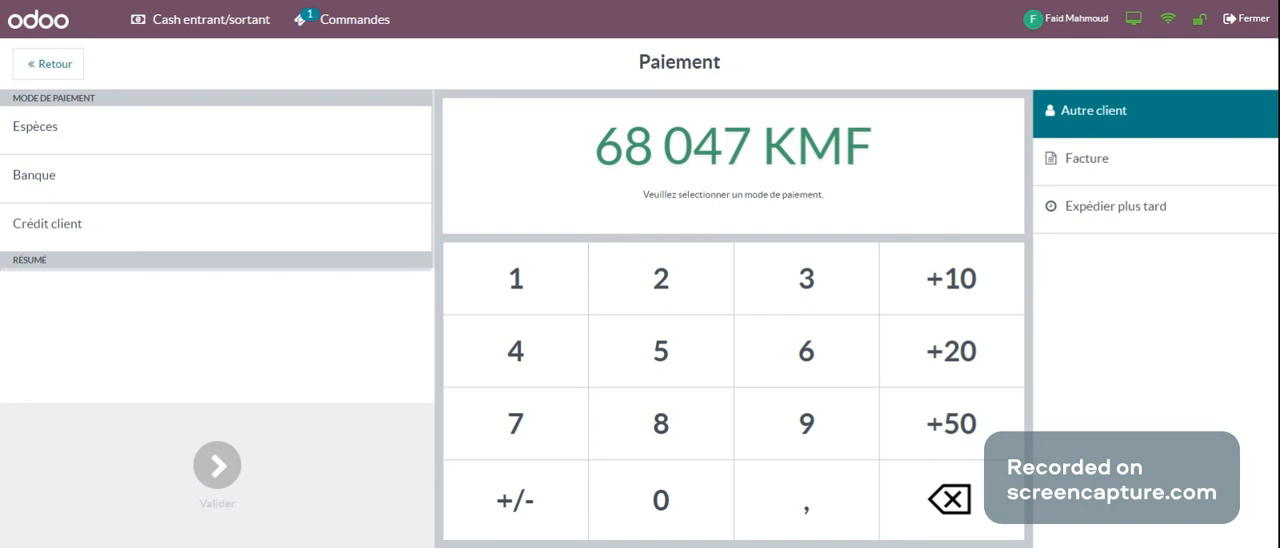
pyautogui.click(49, 131)
pyautogui.click(48, 133)
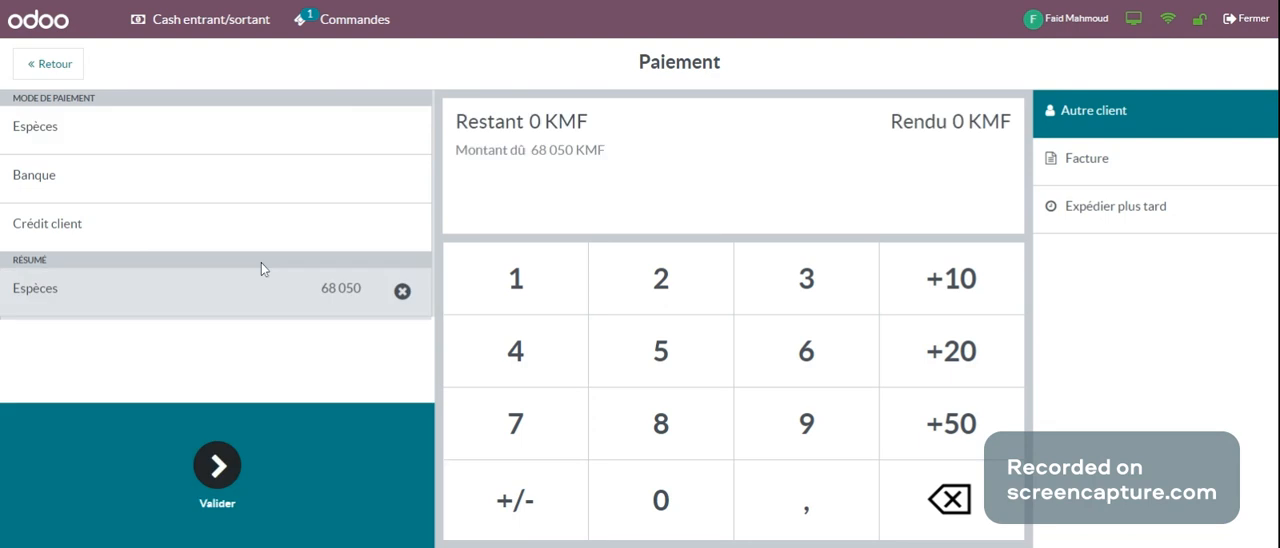
pyautogui.click(1103, 166)
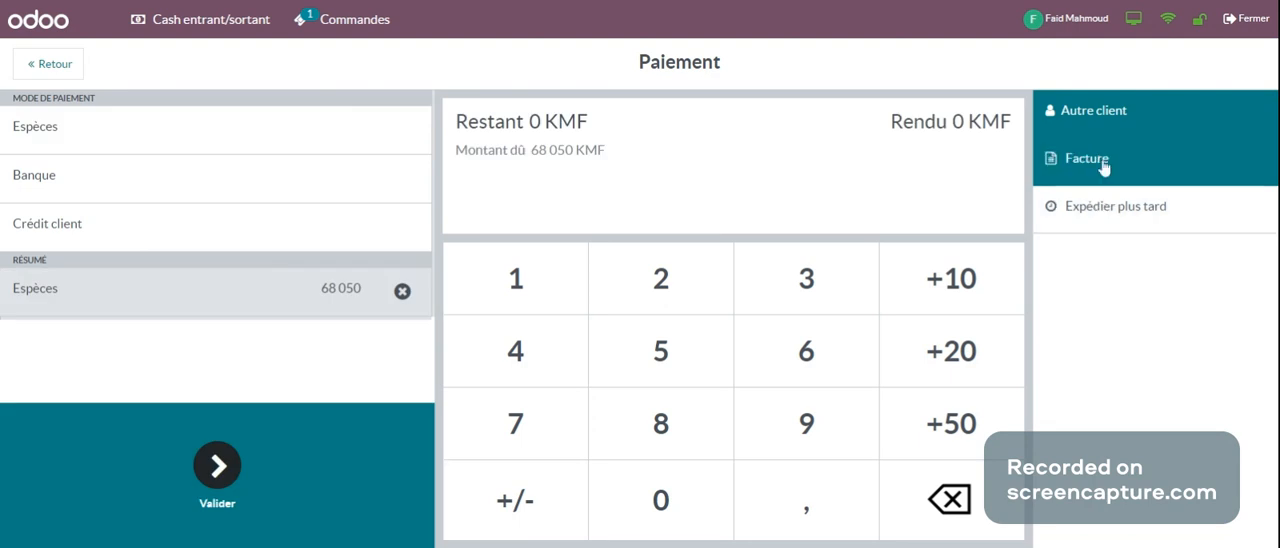
pyautogui.click(210, 477)
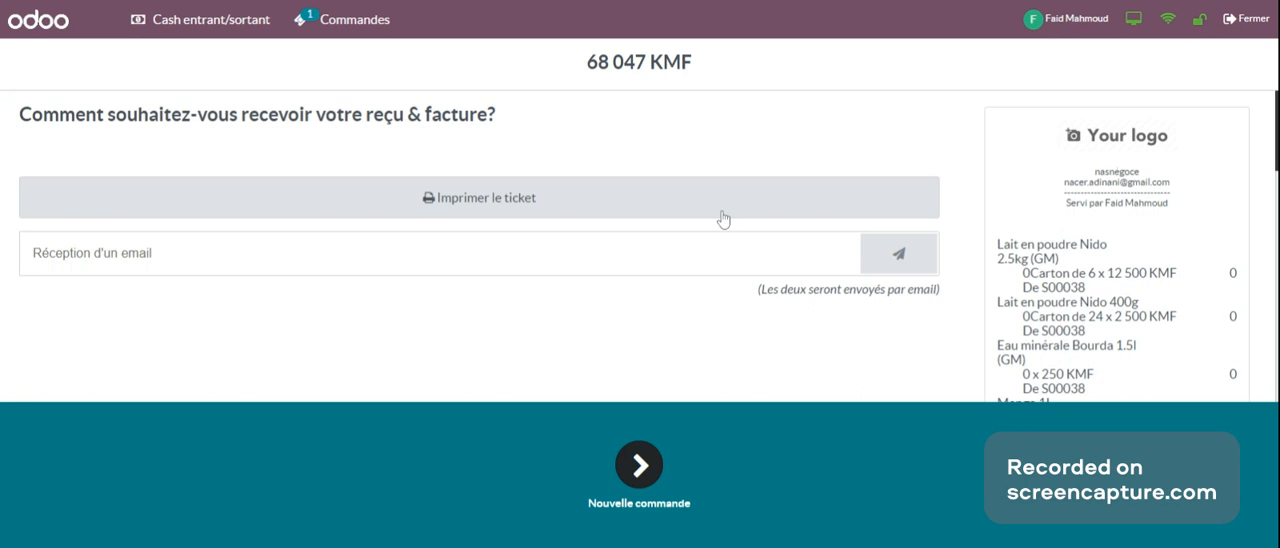
# Step: Check the receipt from its product lines to its totals and start a new order
pyautogui.scroll(-3, 1043, 247)
pyautogui.scroll(-5, 1043, 247)
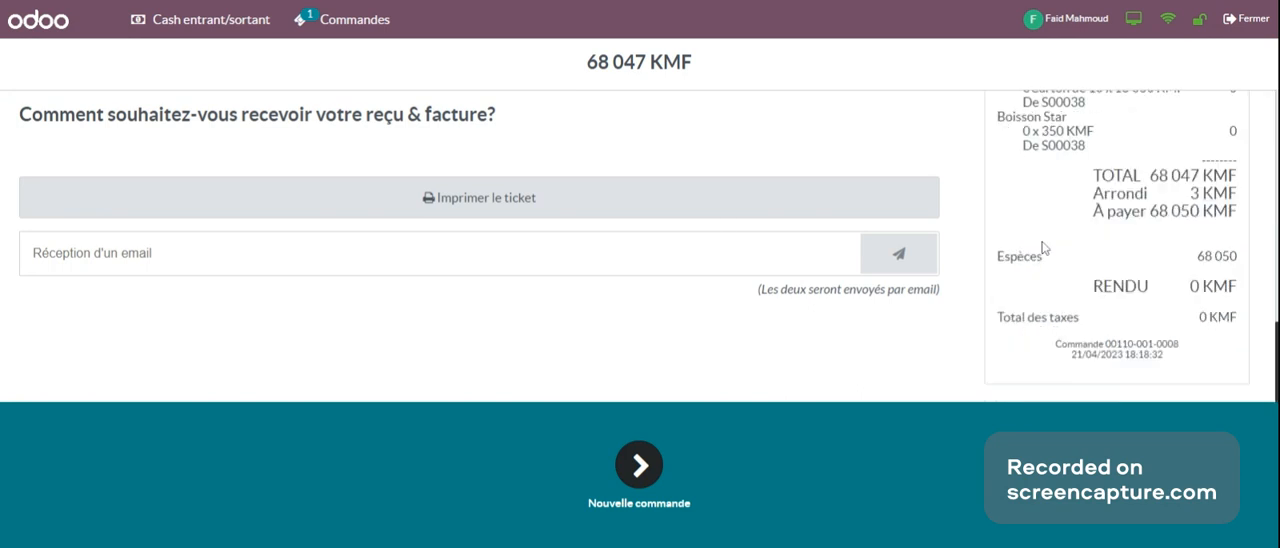
pyautogui.scroll(5, 1043, 247)
pyautogui.scroll(3, 1043, 247)
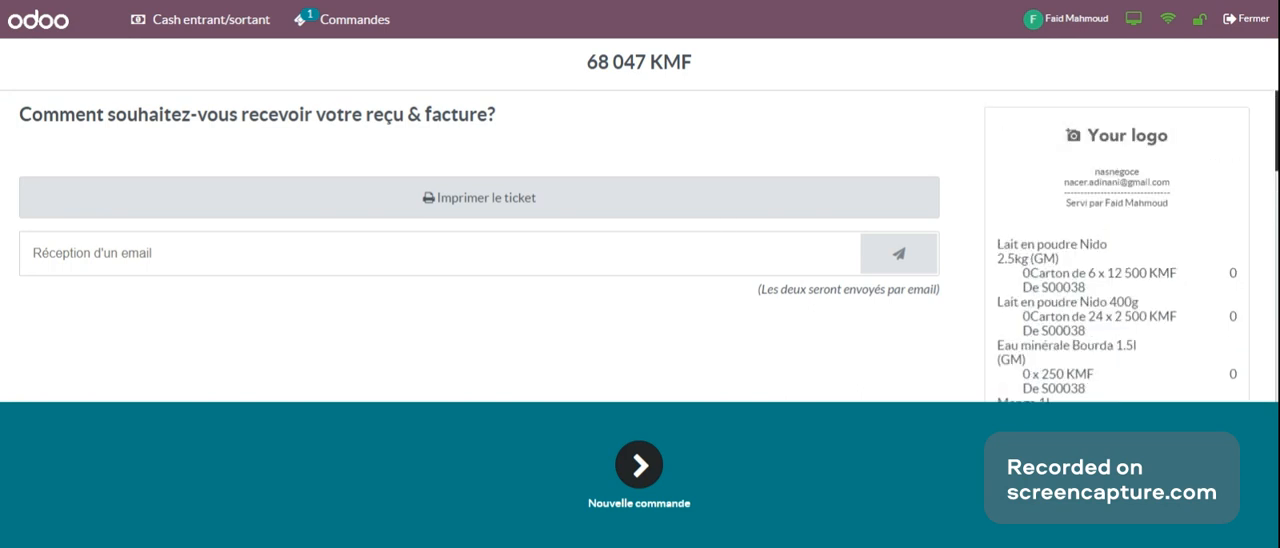
pyautogui.click(640, 465)
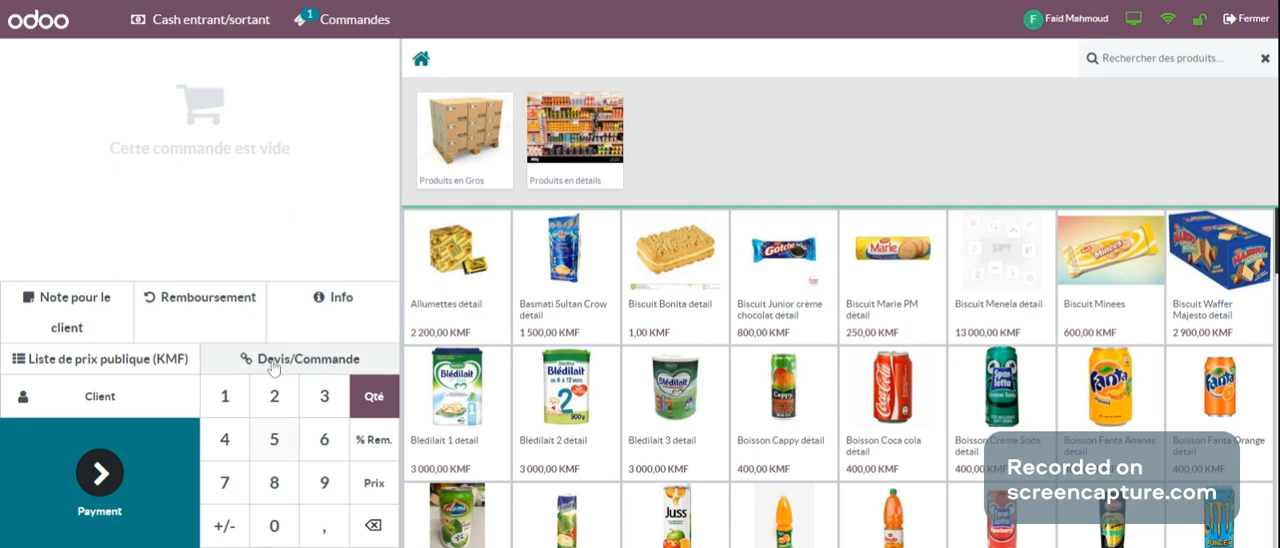
# Step: Reopen the quotation and order list, check the settled order and clear the search to show all orders
pyautogui.click(311, 369)
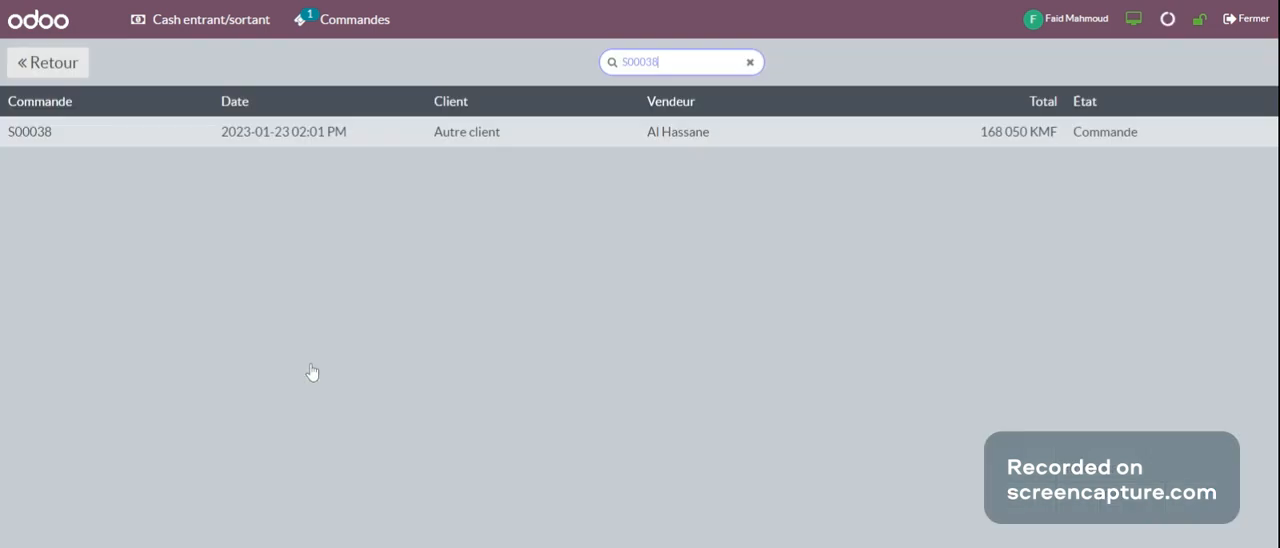
pyautogui.click(366, 126)
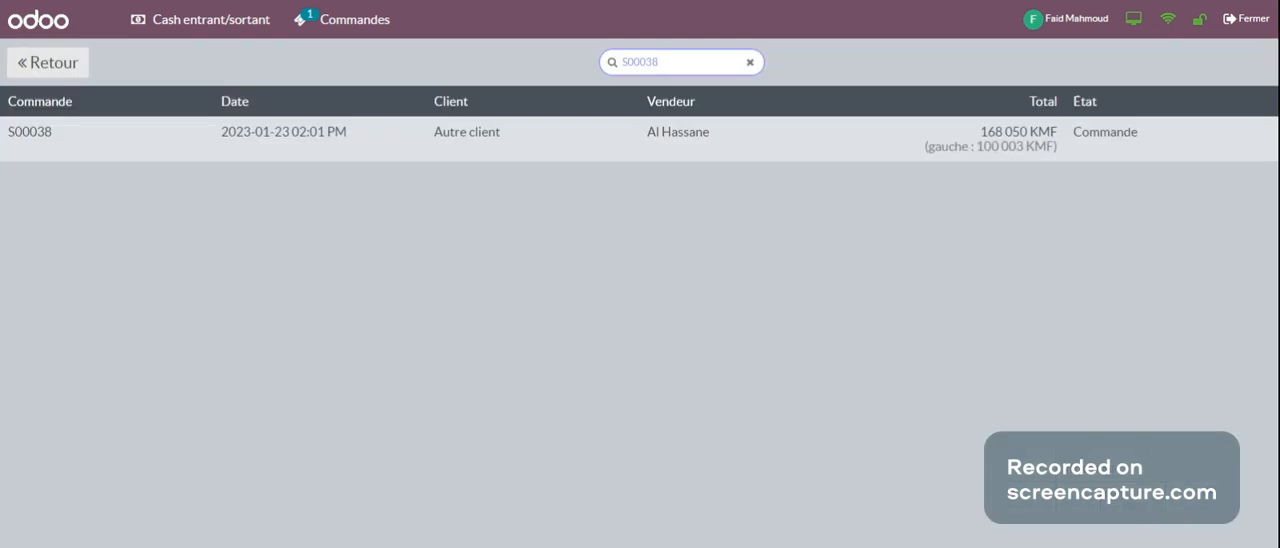
pyautogui.click(750, 62)
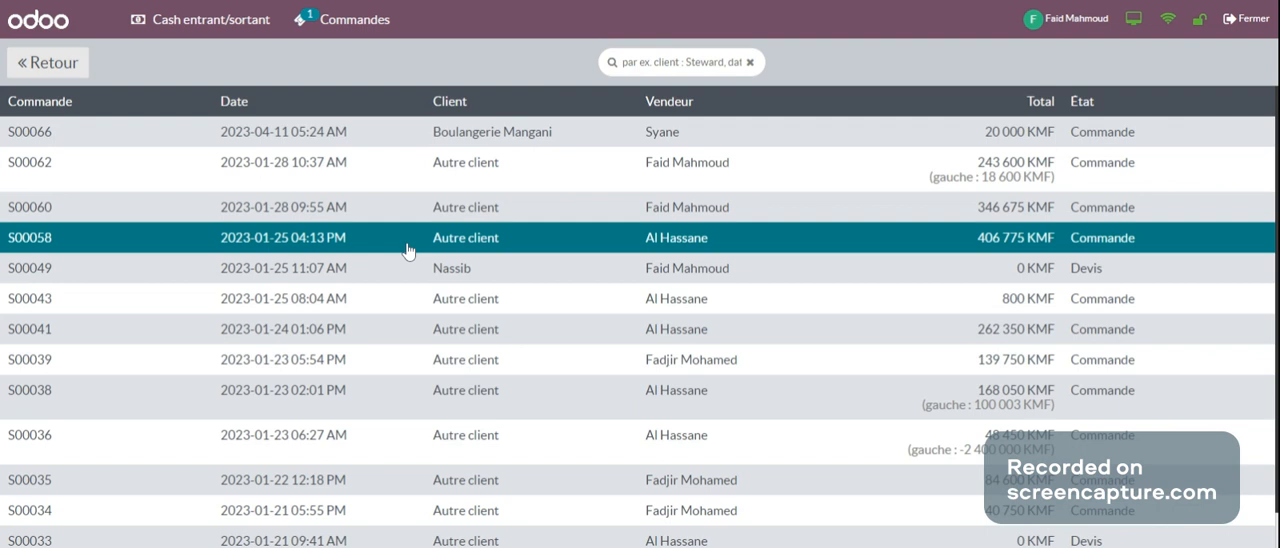
pyautogui.scroll(-1, 389, 452)
pyautogui.scroll(1, 389, 452)
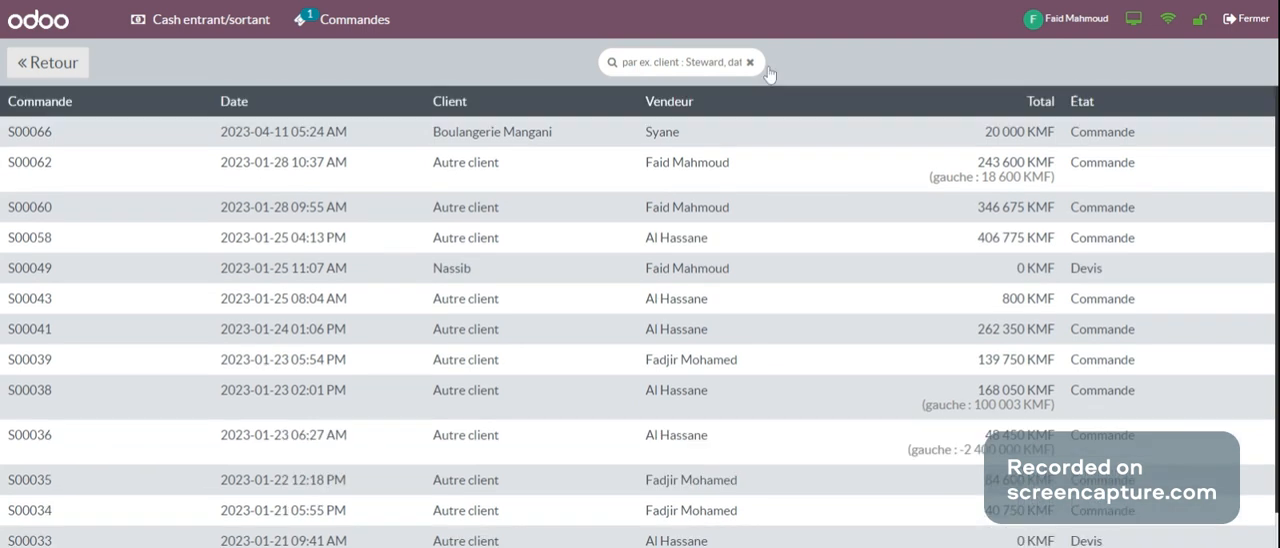
# Step: Search the quotation and order list for the Boulangerie Mangani order by its order number
pyautogui.click(688, 62)
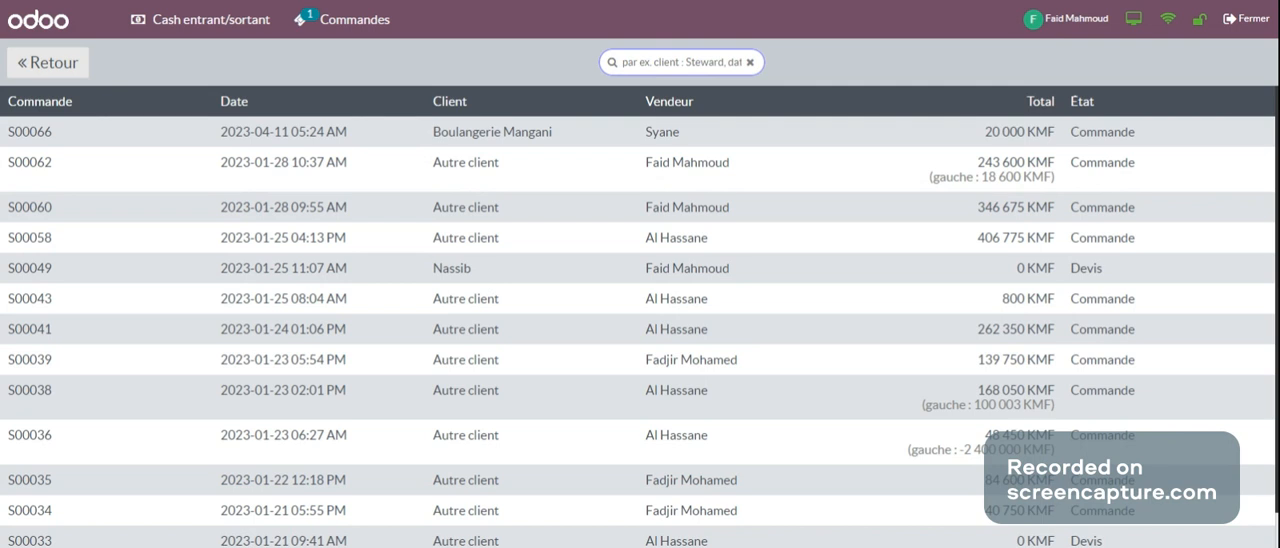
pyautogui.write('s')
pyautogui.press('BackSpace')
pyautogui.write('S00')
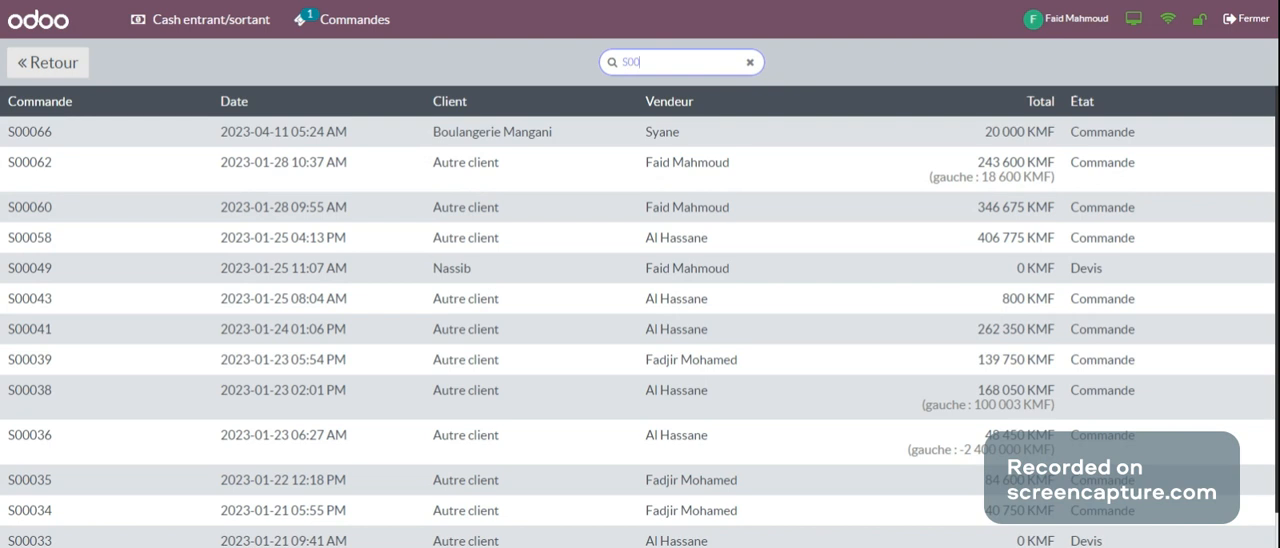
pyautogui.write('066')
pyautogui.press('Return')
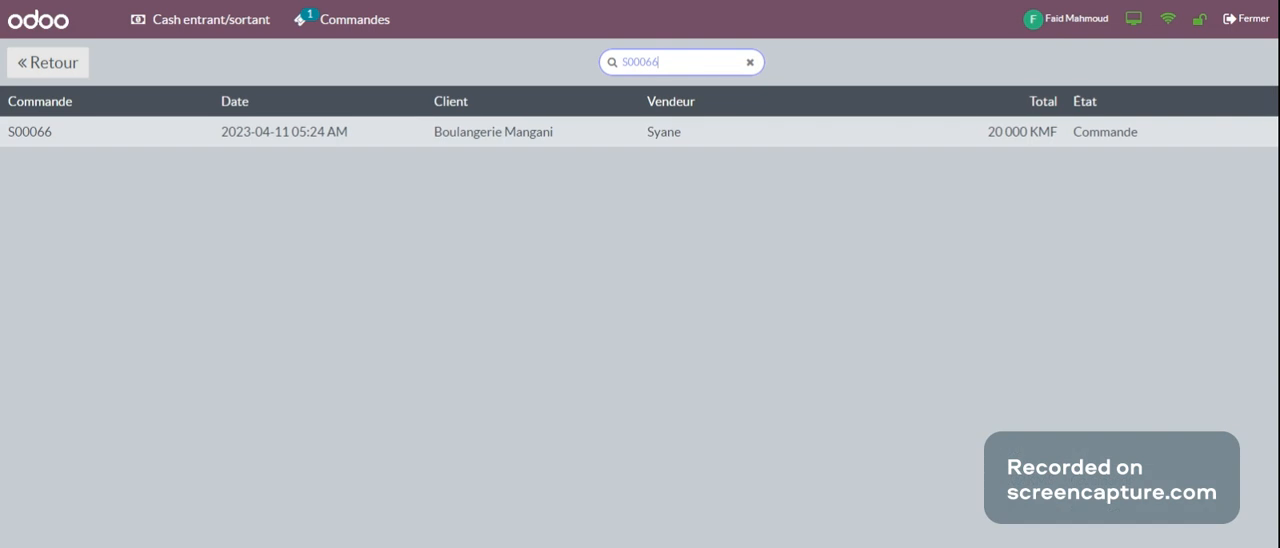
# Step: Select the Boulangerie Mangani order and load it into the cart for settlement (Régler la commande)
pyautogui.click(608, 141)
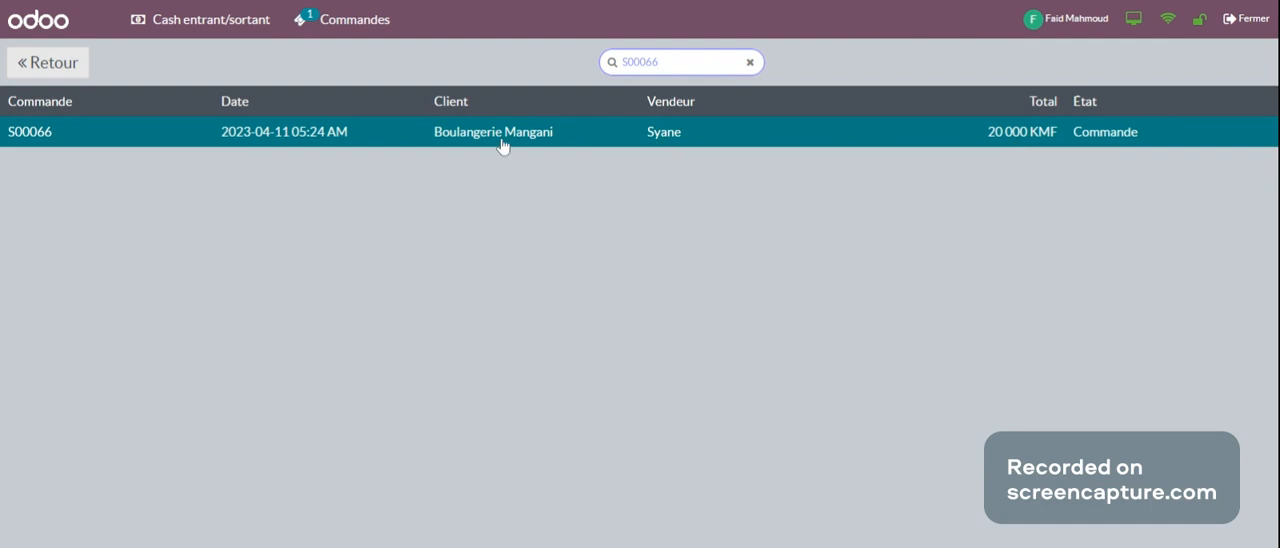
pyautogui.click(603, 145)
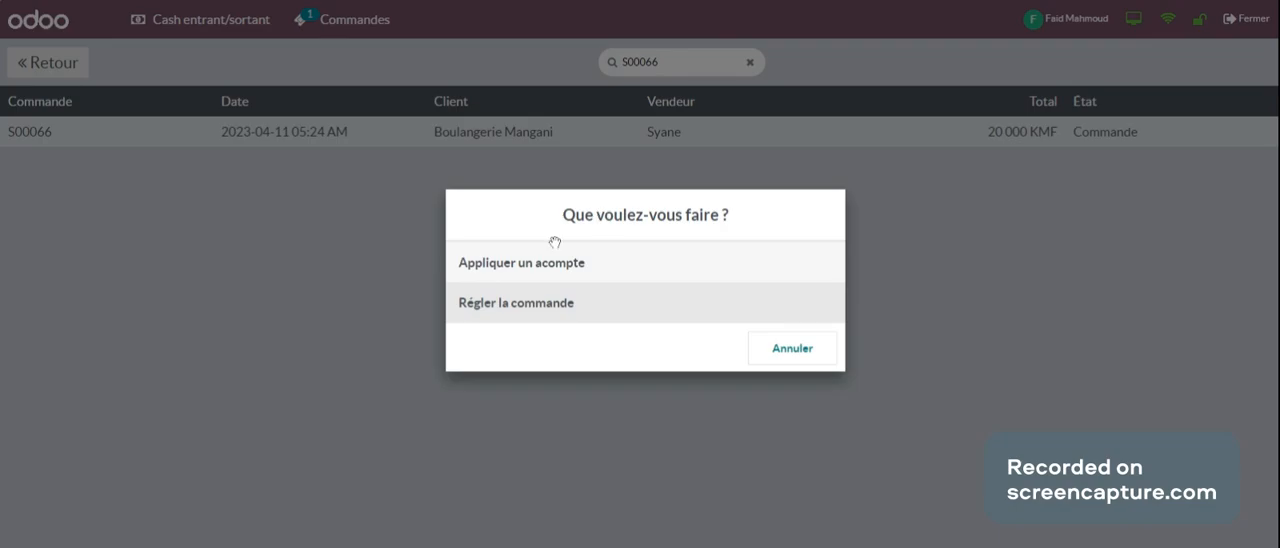
pyautogui.click(507, 308)
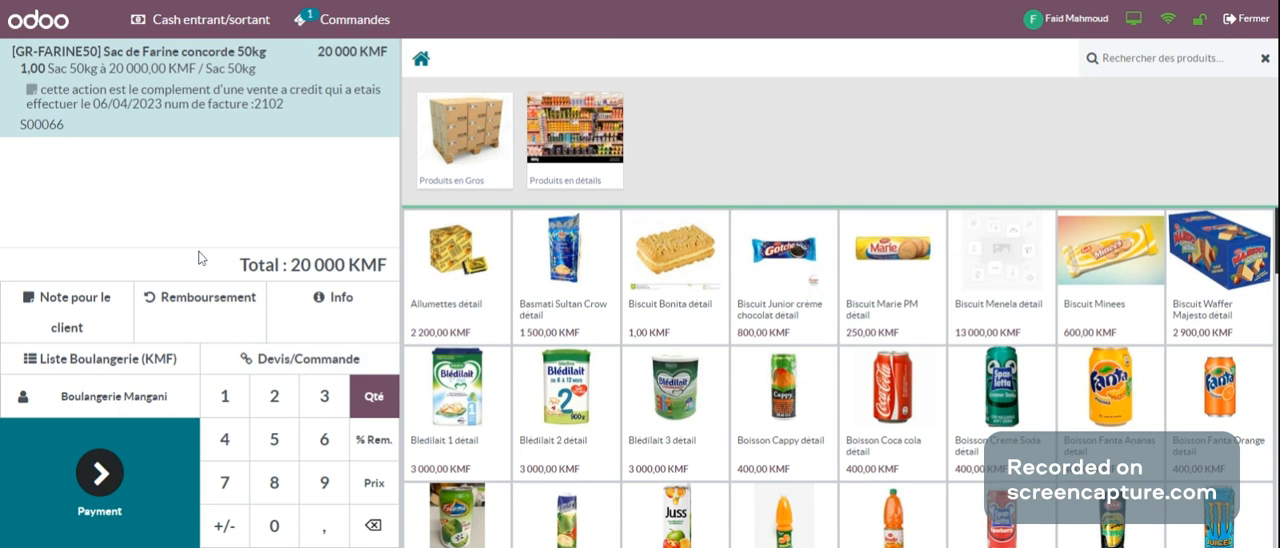
# Step: Pay the Boulangerie Mangani order in cash (Espèces) with an invoice (Facture), validate it and start a new order
pyautogui.click(82, 479)
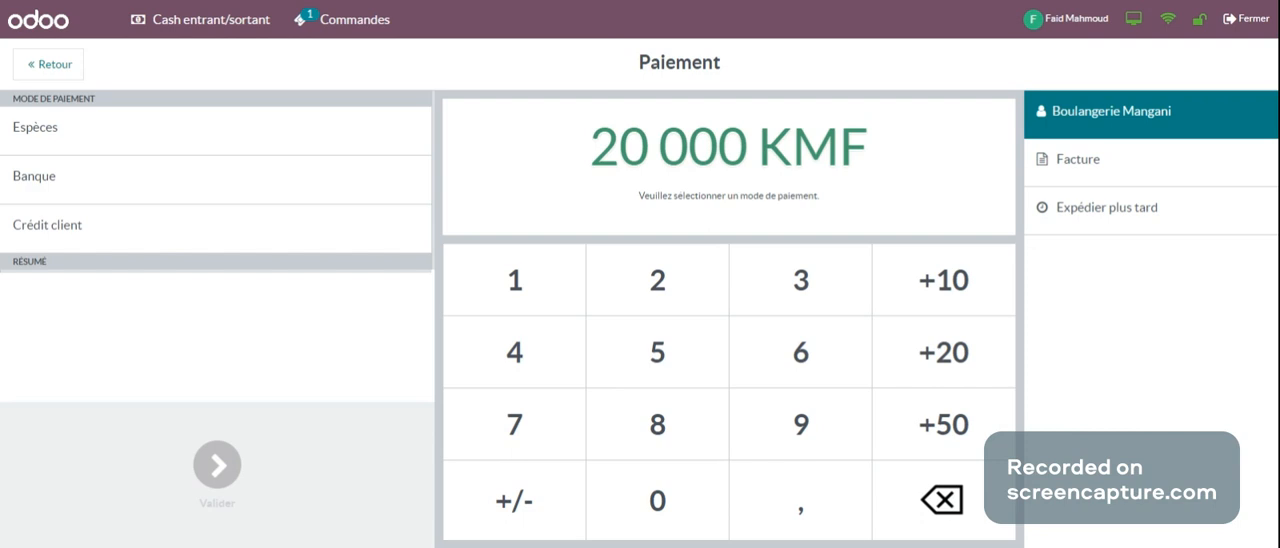
pyautogui.click(229, 152)
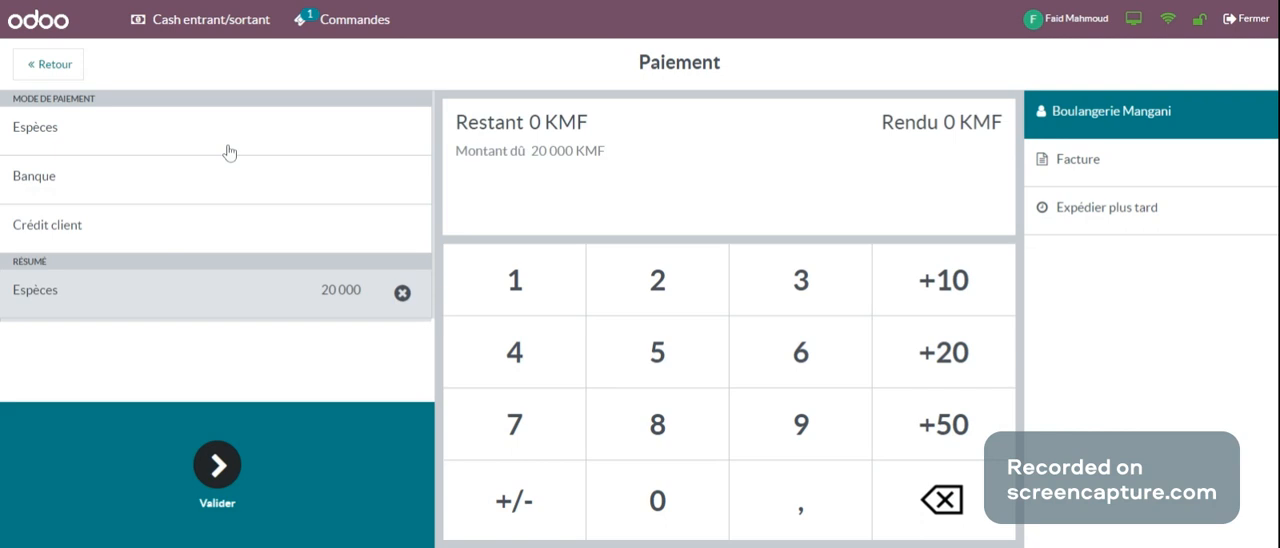
pyautogui.click(1076, 168)
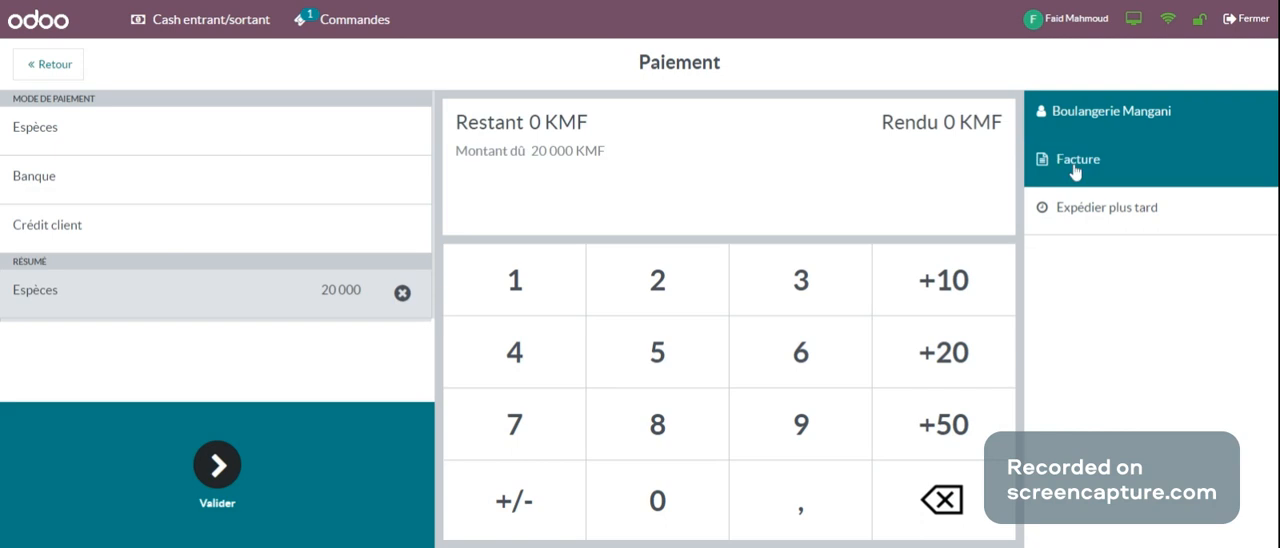
pyautogui.click(216, 472)
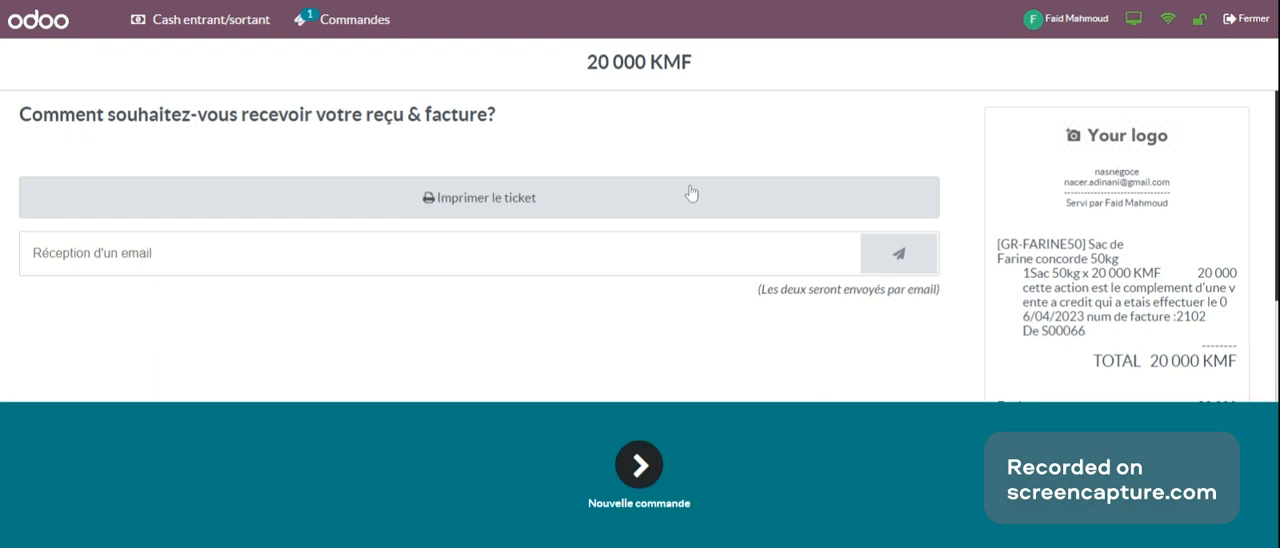
pyautogui.click(629, 477)
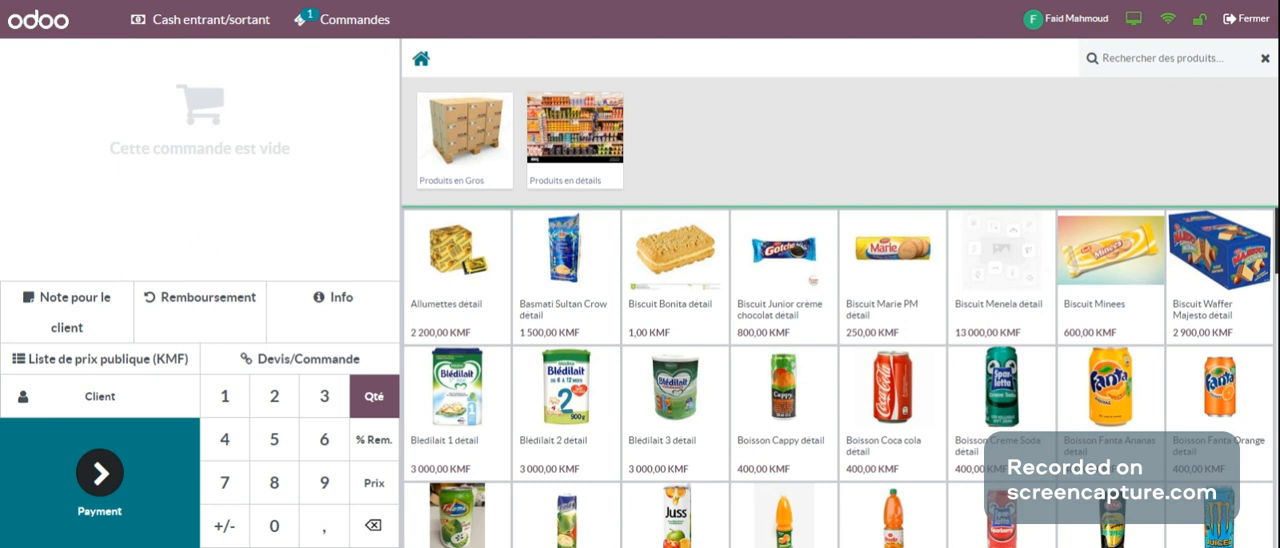
# Step: Bring up the session closing summary (Fermeture de session) and download the session's sales report
pyautogui.click(1245, 30)
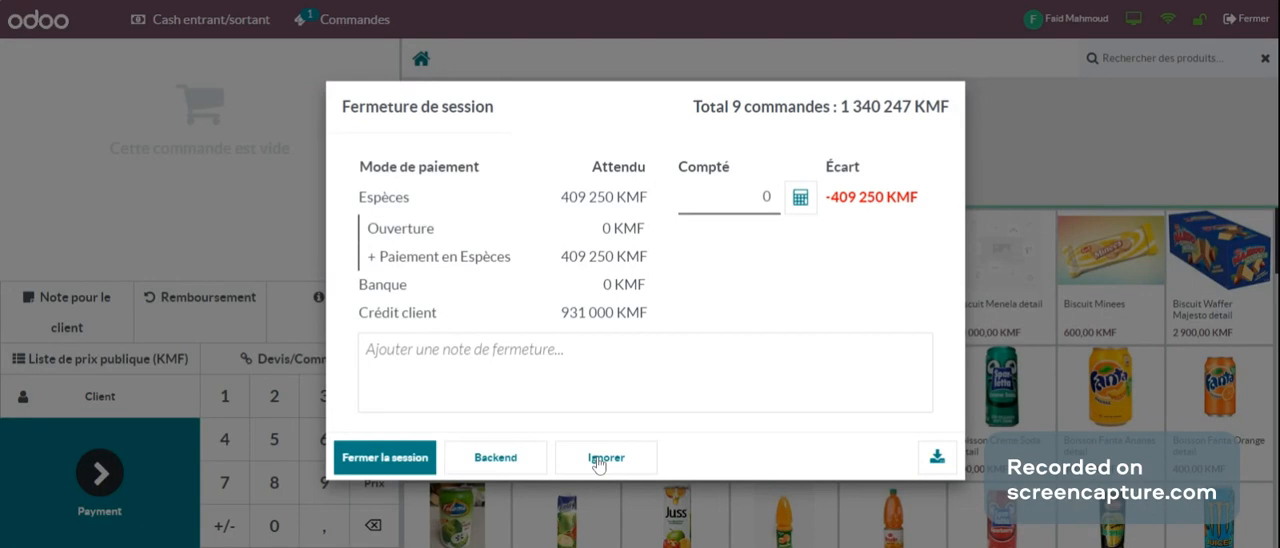
pyautogui.click(937, 460)
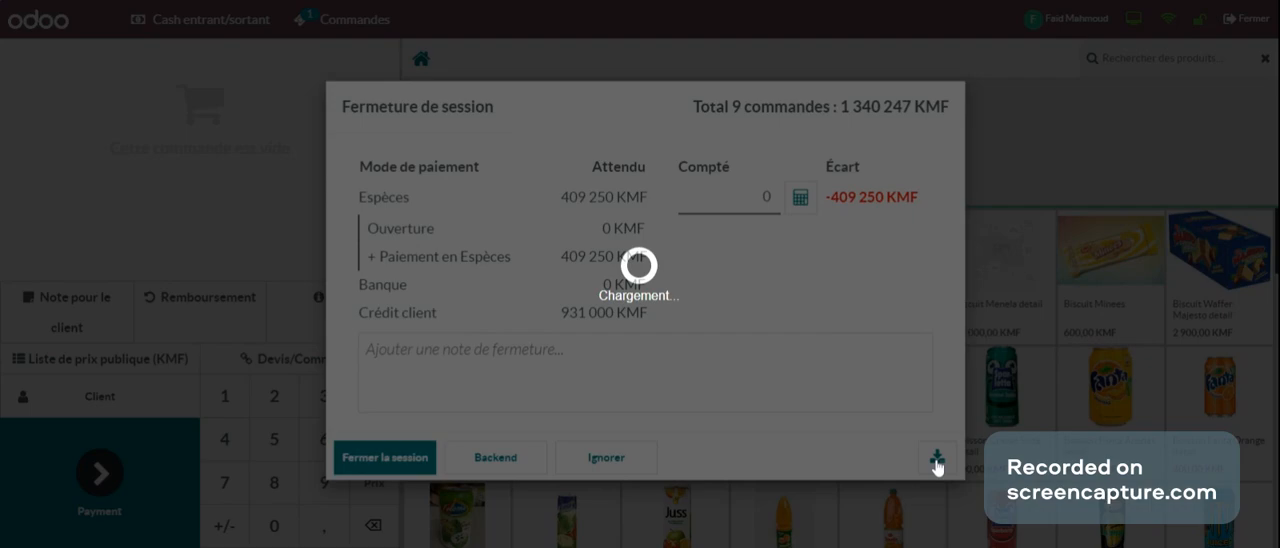